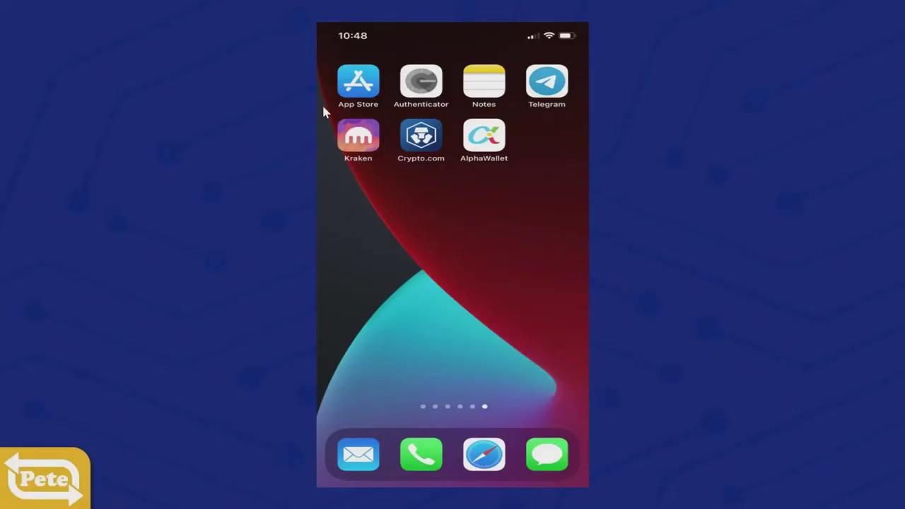
Search the App Store for 'metamask', install MetaMask – Blockchain Wallet, and launch it.
{"action": "left_click", "coordinate": [360, 88]}
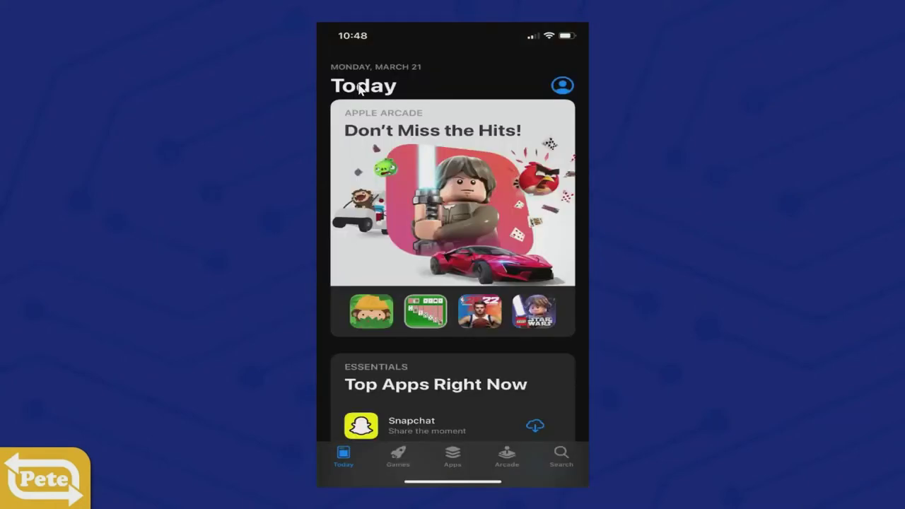
{"action": "left_click", "coordinate": [560, 456]}
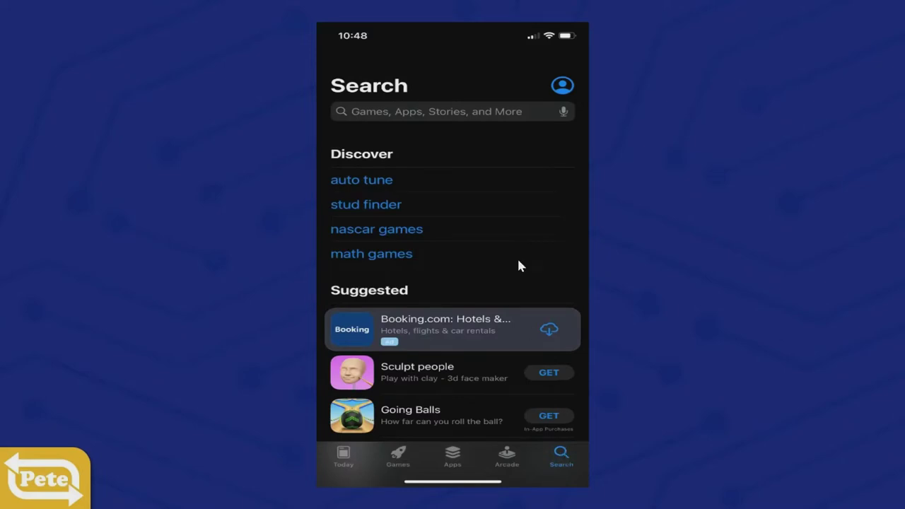
{"action": "left_click", "coordinate": [365, 115]}
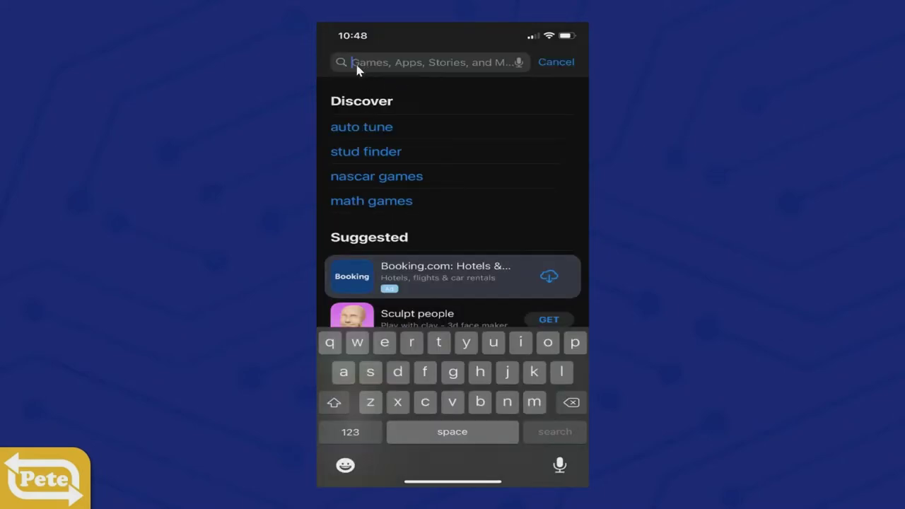
{"action": "type", "text": "metamask"}
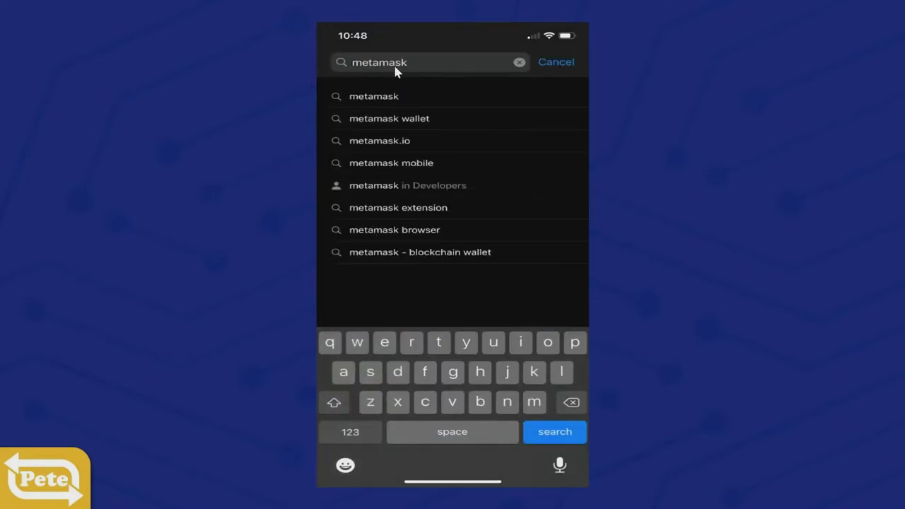
{"action": "left_click", "coordinate": [556, 431]}
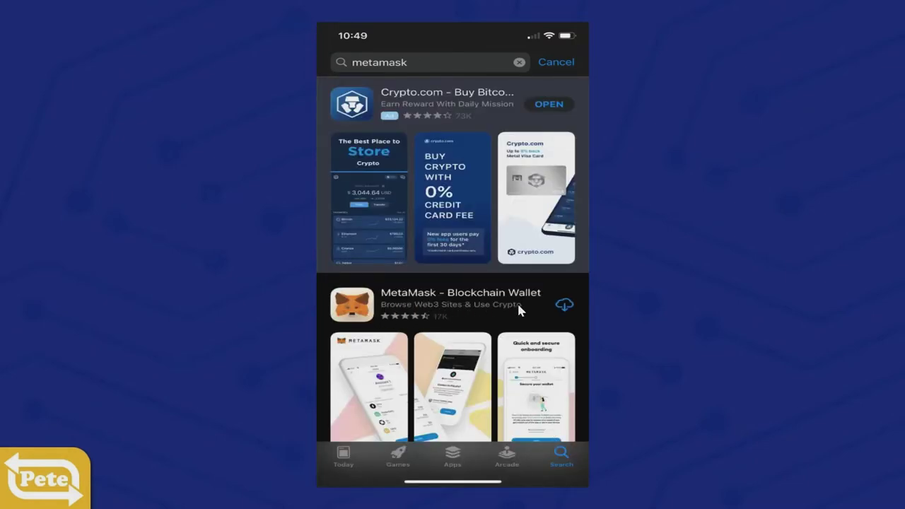
{"action": "left_click", "coordinate": [564, 308]}
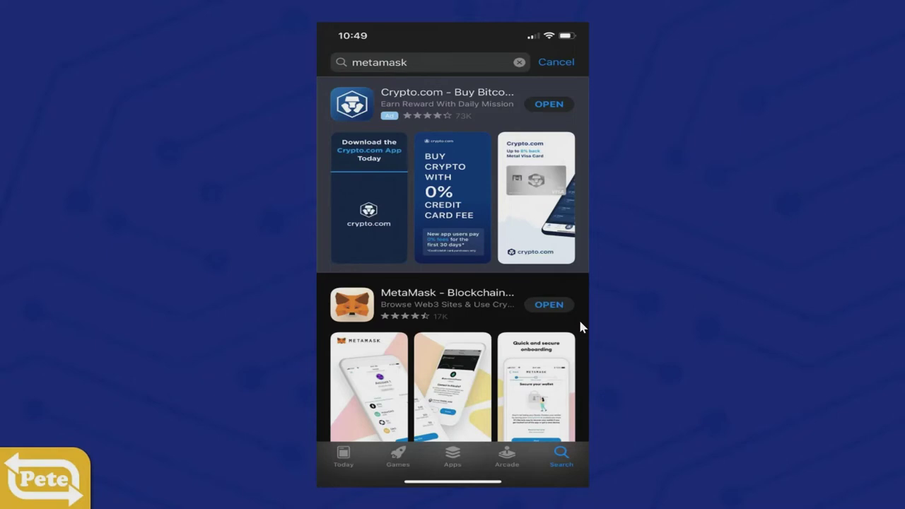
{"action": "left_click", "coordinate": [558, 302]}
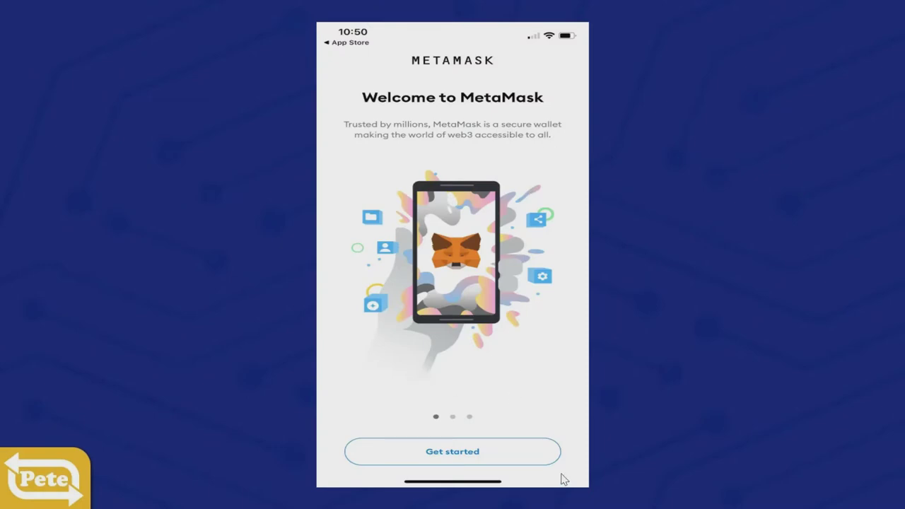
Choose Get started, then Create a new wallet, and agree to anonymous usage data collection.
{"action": "left_click", "coordinate": [517, 456]}
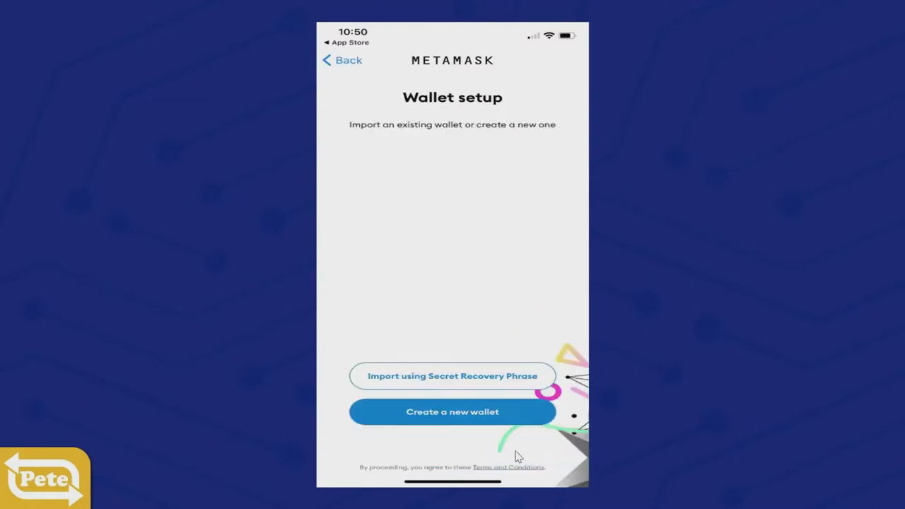
{"action": "left_click", "coordinate": [504, 417]}
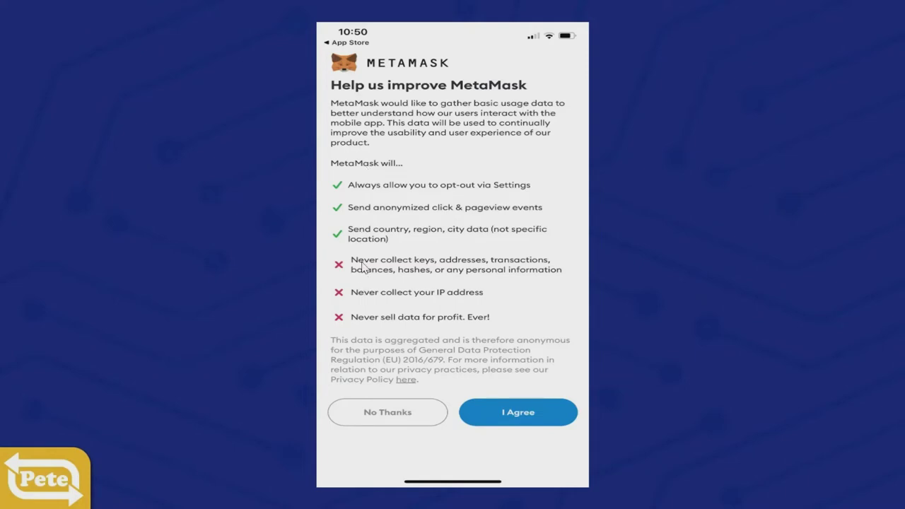
{"action": "left_click", "coordinate": [532, 420]}
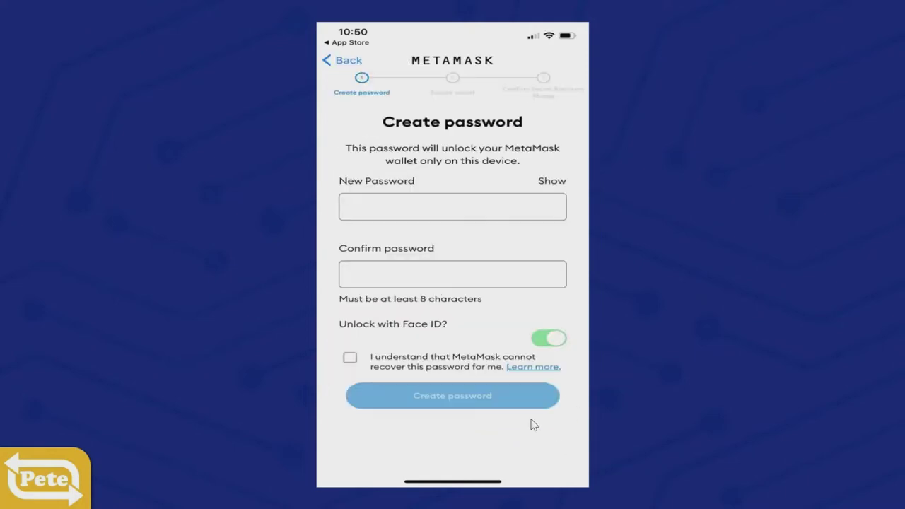
Paste the wallet password into both password fields, tick the I understand checkbox, and create it.
{"action": "left_click", "coordinate": [341, 212]}
{"action": "key", "text": "ctrl+v"}
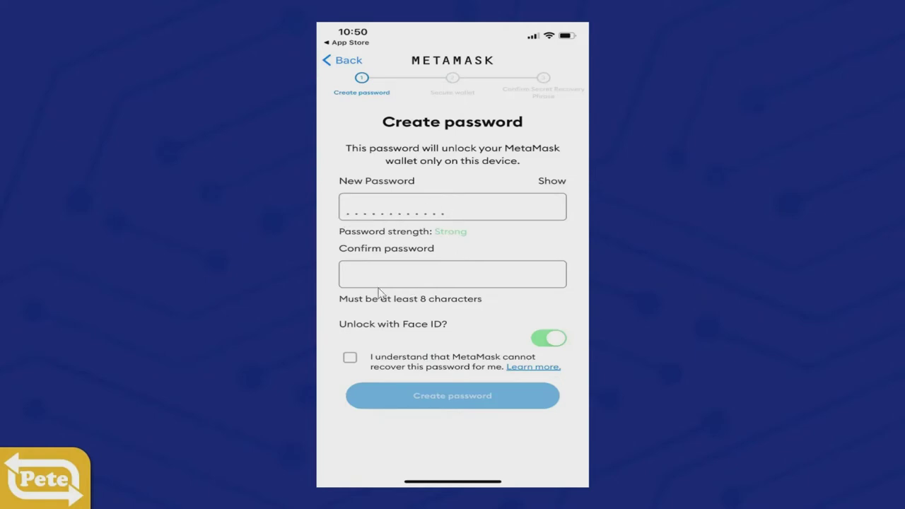
{"action": "left_click", "coordinate": [418, 285]}
{"action": "key", "text": "super+v"}
{"action": "left_click", "coordinate": [351, 358]}
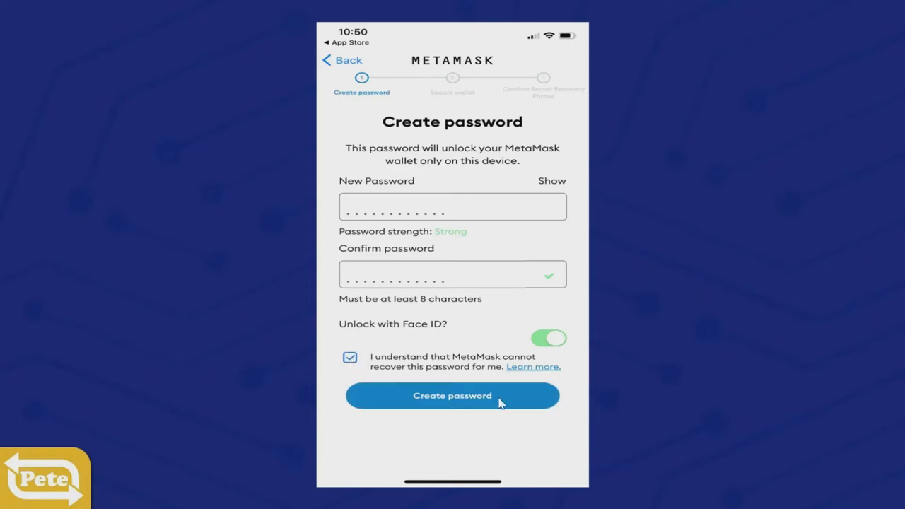
{"action": "left_click", "coordinate": [533, 396]}
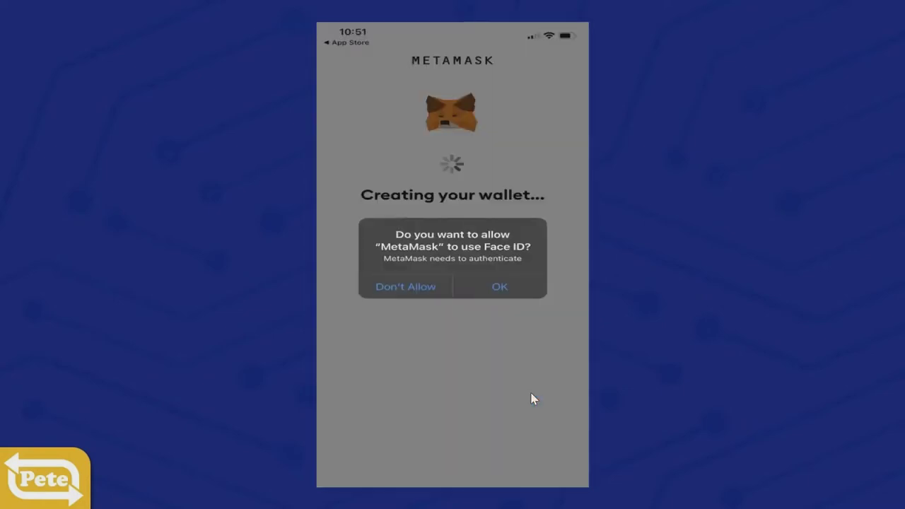
Allow Face ID for MetaMask and choose the Manual Secret Recovery Phrase backup.
{"action": "left_click", "coordinate": [515, 291]}
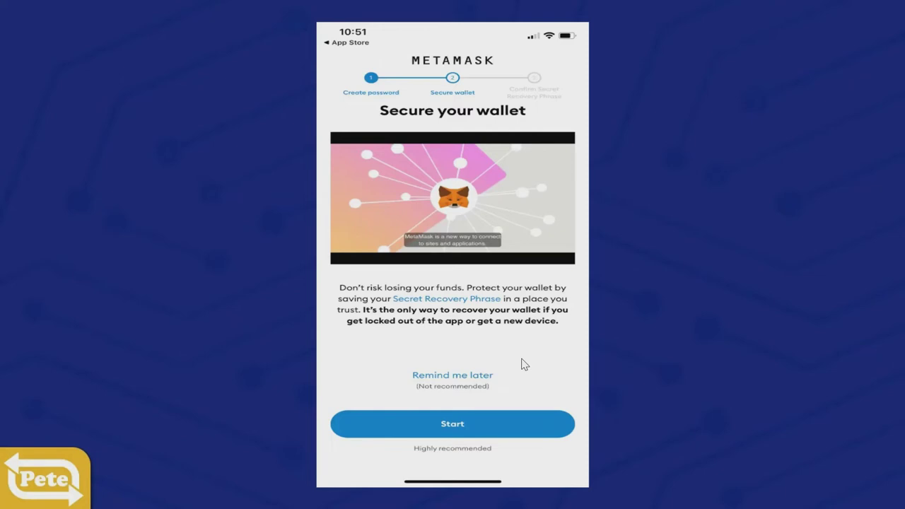
{"action": "left_click", "coordinate": [478, 431]}
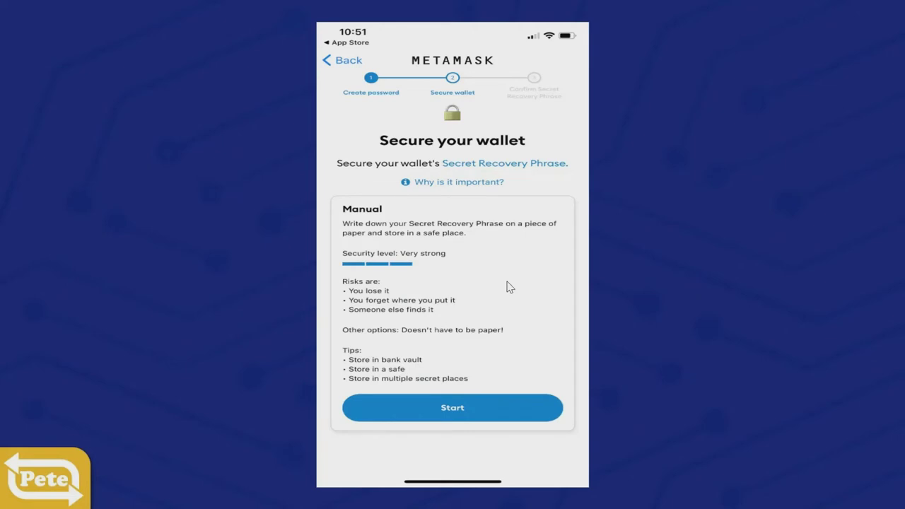
{"action": "left_click", "coordinate": [499, 410]}
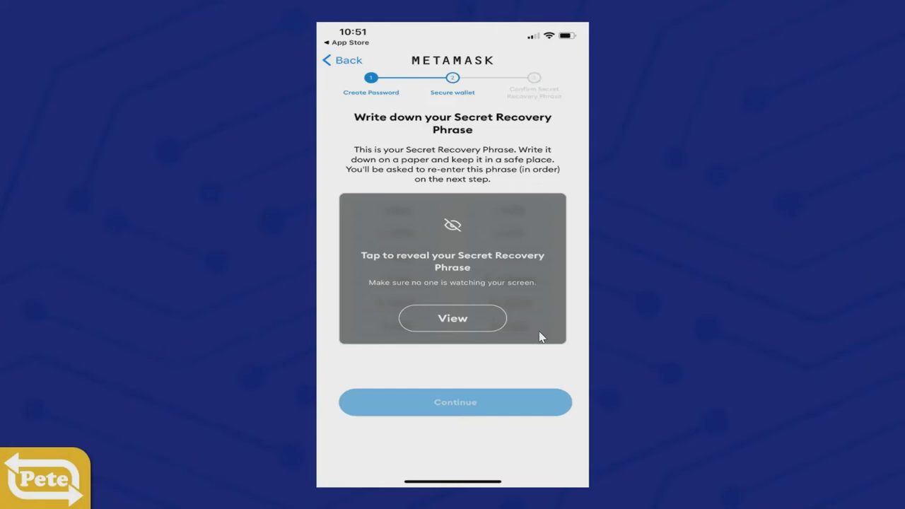
Reveal the 12-word Secret Recovery Phrase, confirm its words in order, and complete the backup.
{"action": "left_click", "coordinate": [480, 324]}
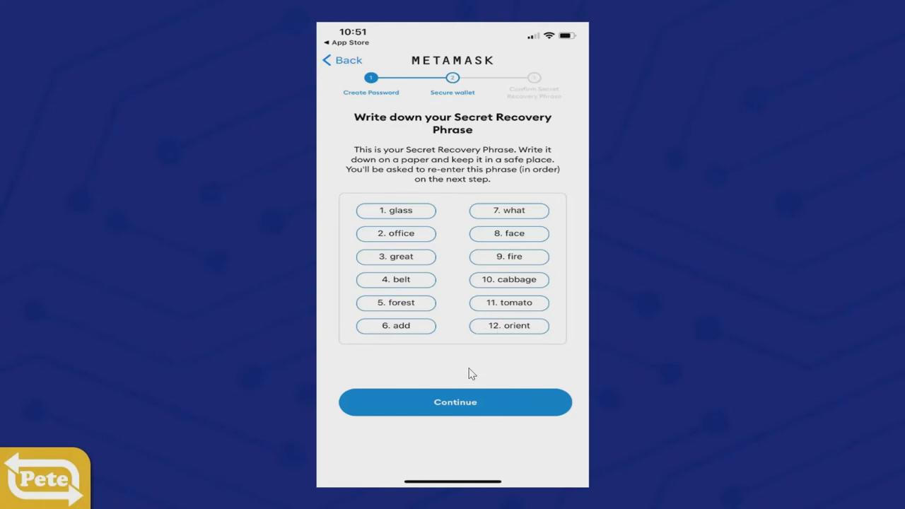
{"action": "left_click", "coordinate": [485, 404]}
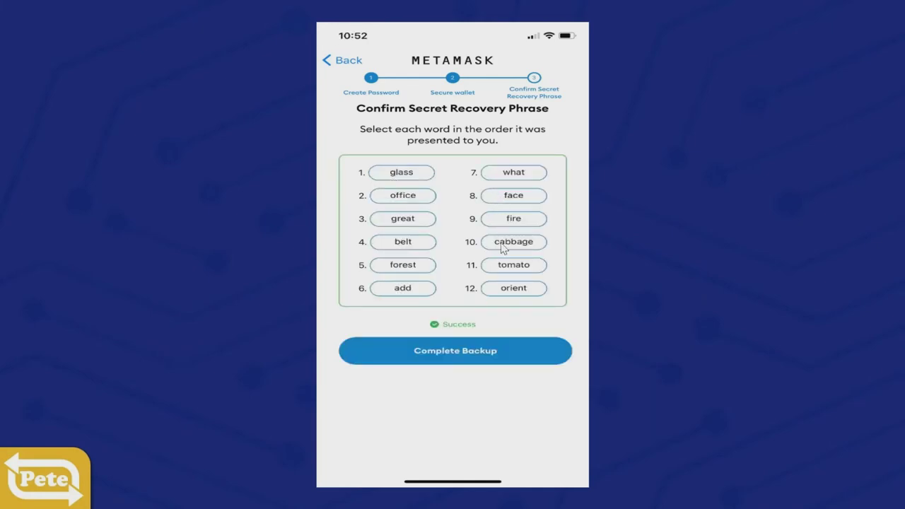
{"action": "left_click", "coordinate": [512, 360]}
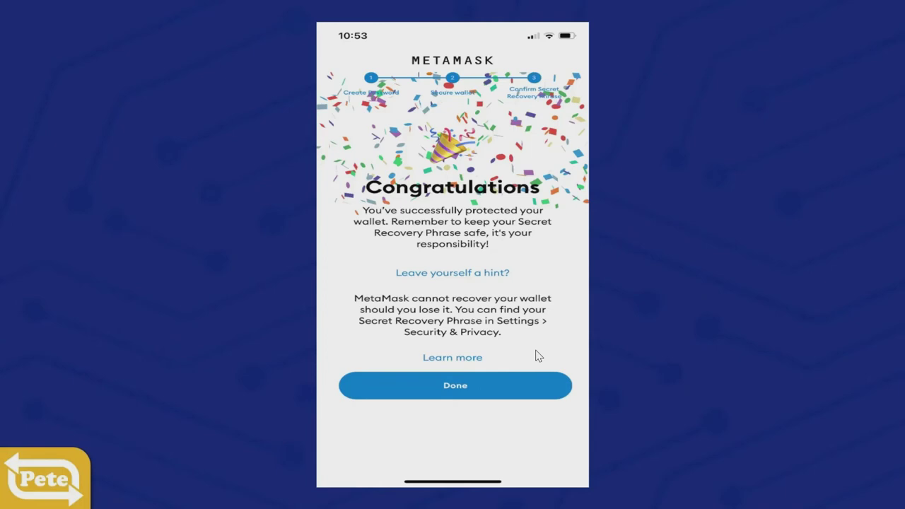
Tap Done on the Congratulations screen to enter the Account 1 wallet.
{"action": "left_click", "coordinate": [545, 394]}
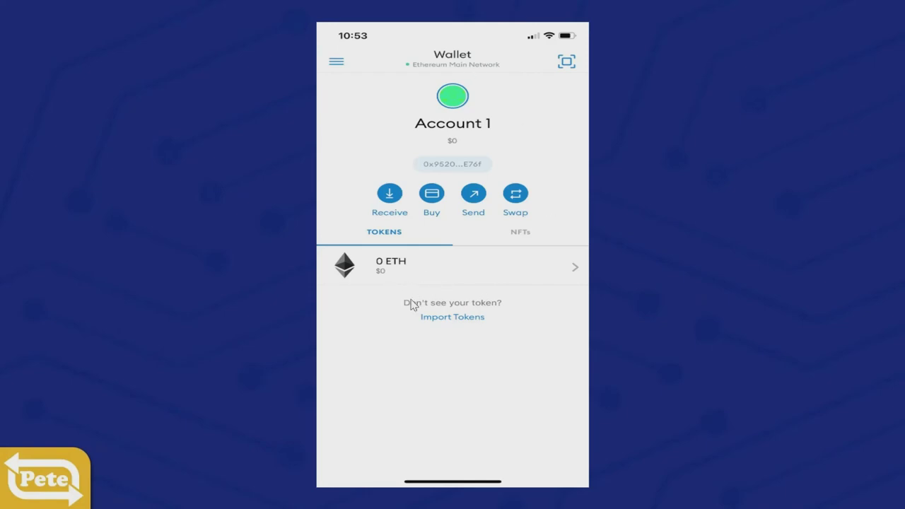
Search Import Tokens for 'Usdc', select USD Coin (USDC), and import it.
{"action": "left_click", "coordinate": [466, 318]}
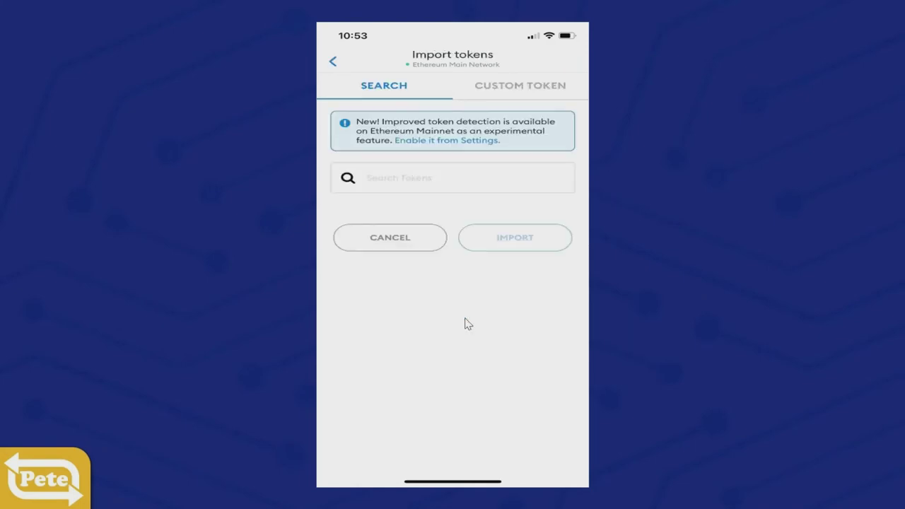
{"action": "left_click", "coordinate": [395, 188]}
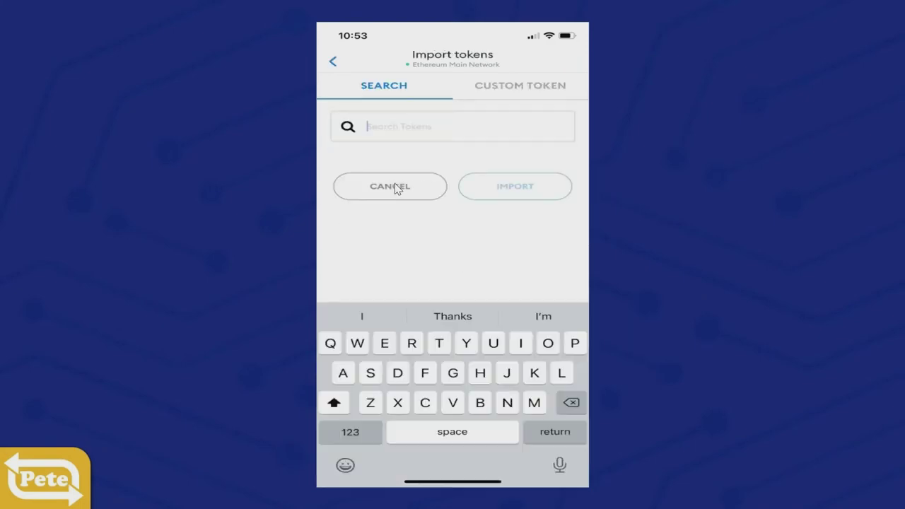
{"action": "type", "text": "Usdc"}
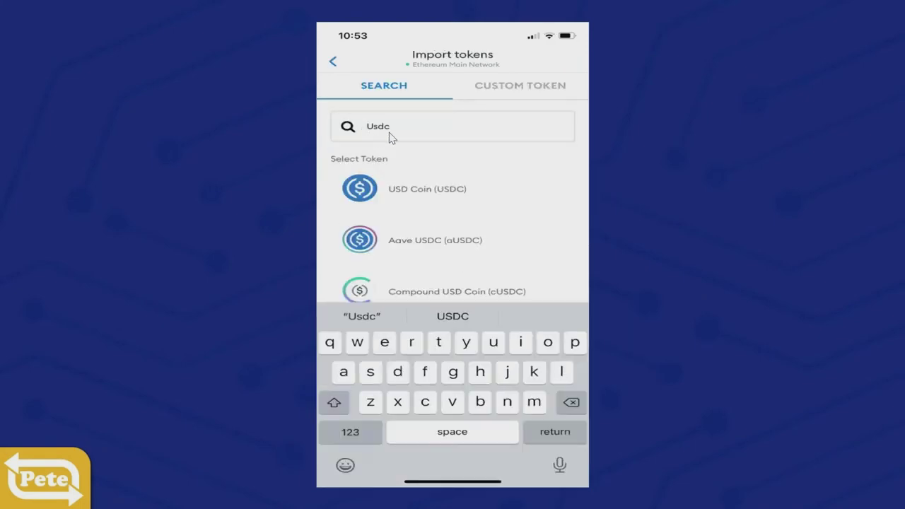
{"action": "left_click", "coordinate": [364, 191]}
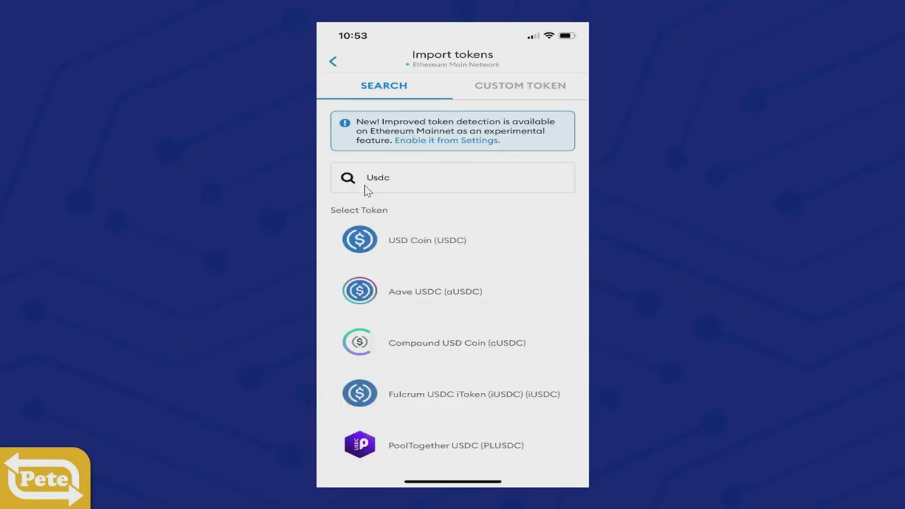
{"action": "left_click", "coordinate": [358, 243]}
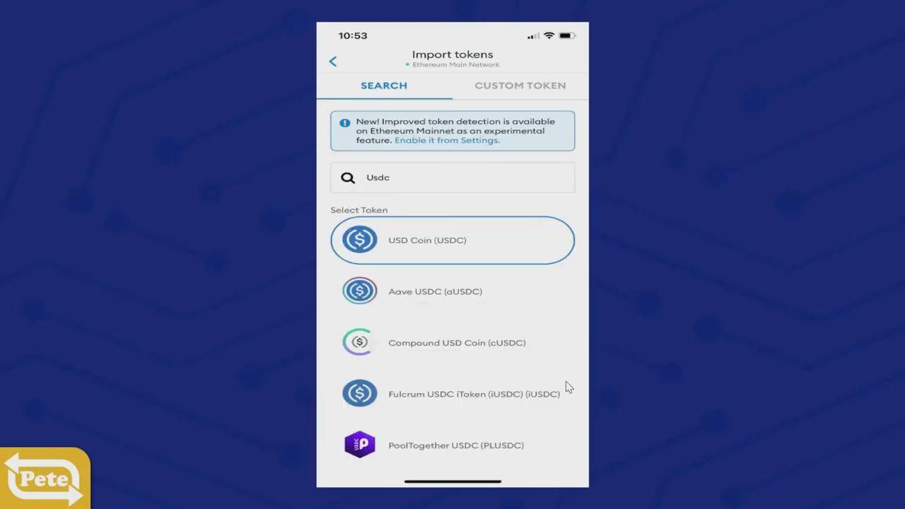
{"action": "scroll", "coordinate": [549, 452], "scroll_direction": "down", "scroll_amount": 3}
{"action": "left_click", "coordinate": [540, 443]}
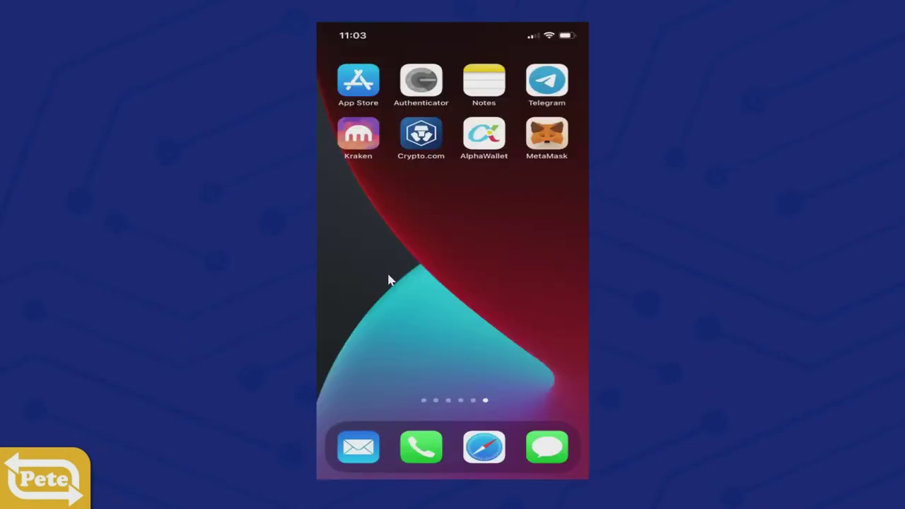
Reopen MetaMask from the Home Screen and decline the welcome tour with No, Thanks.
{"action": "left_click", "coordinate": [547, 135]}
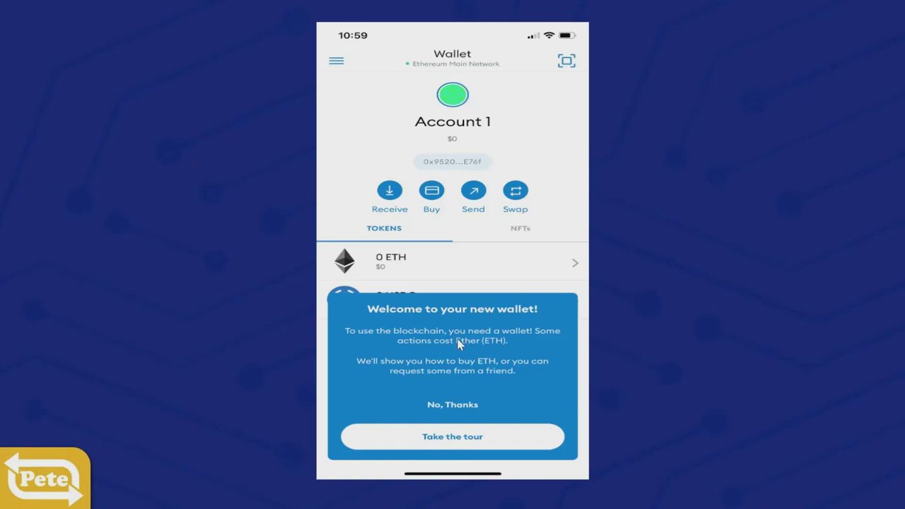
{"action": "left_click", "coordinate": [459, 405]}
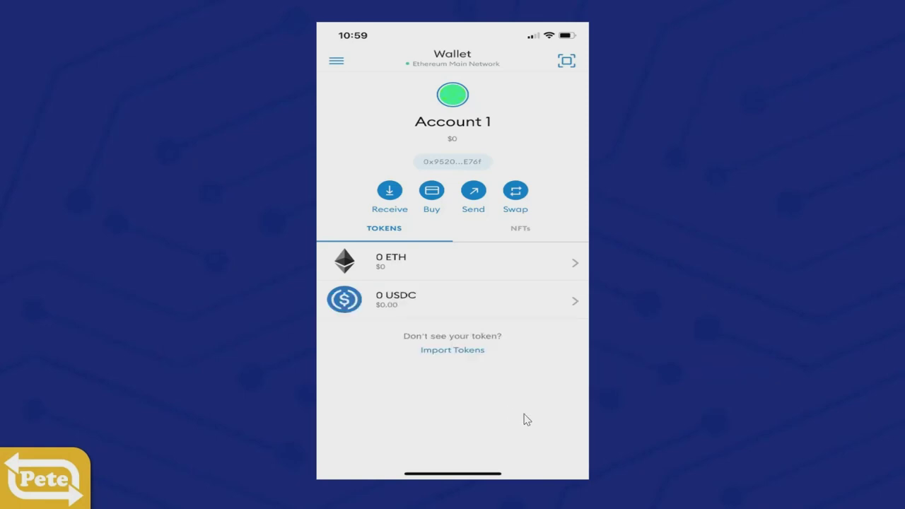